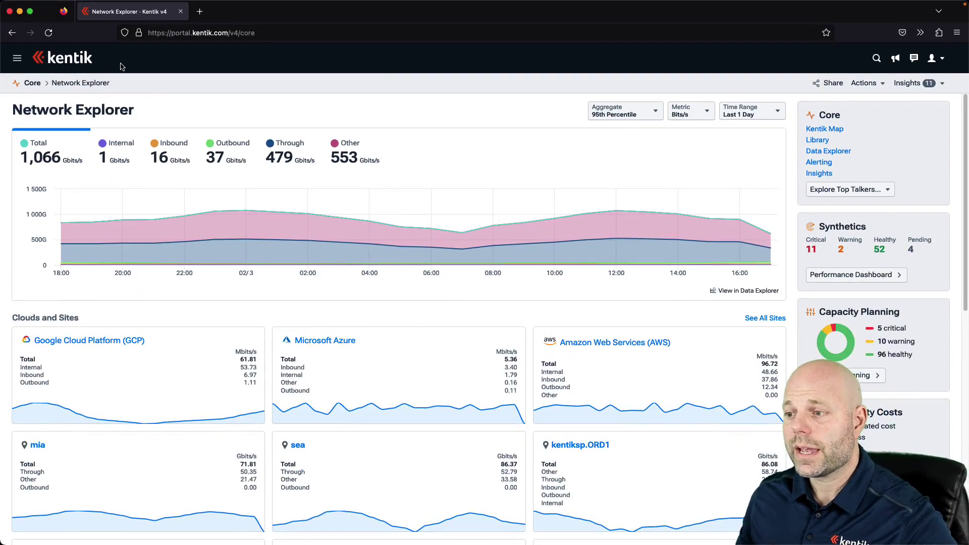
Step: Open Data Explorer and view the available data sources, leaving all data sources selected
left_click(22, 61)
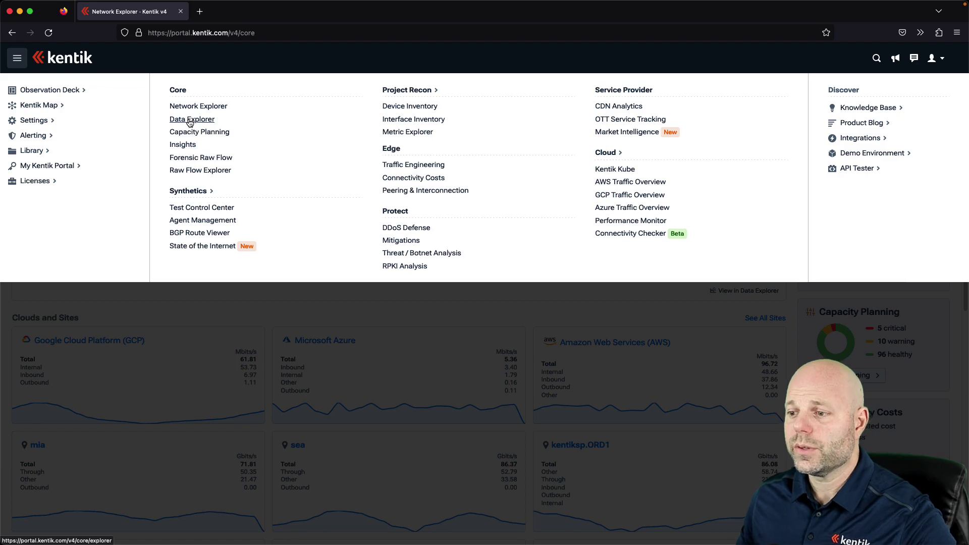
left_click(190, 120)
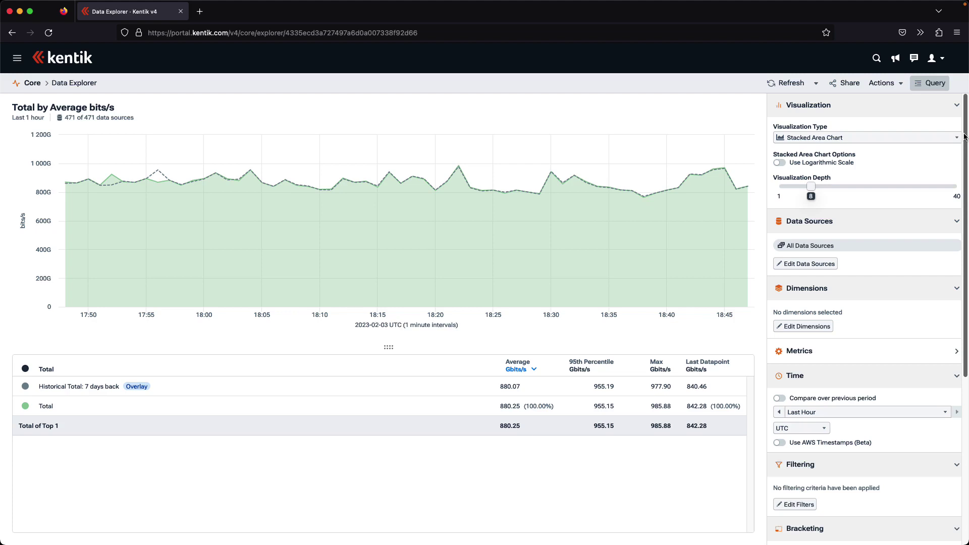
mouse_move(964, 137)
left_mouse_down()
mouse_move(964, 310)
mouse_move(967, 132)
left_mouse_up()
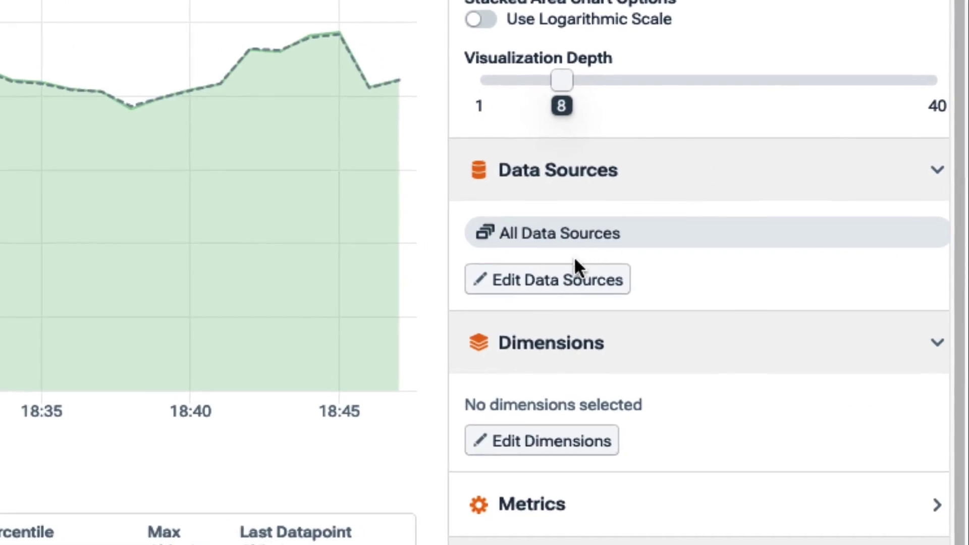
left_click(559, 283)
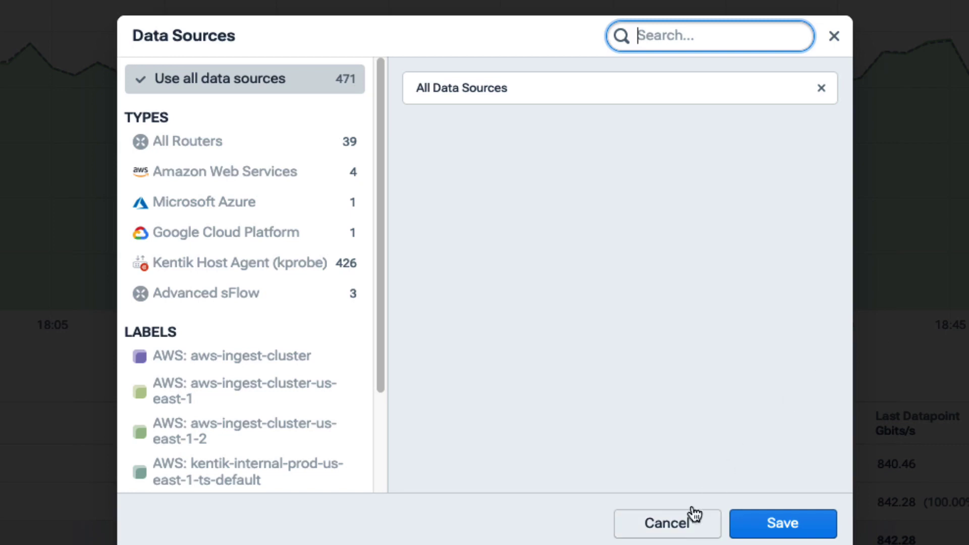
left_click(675, 535)
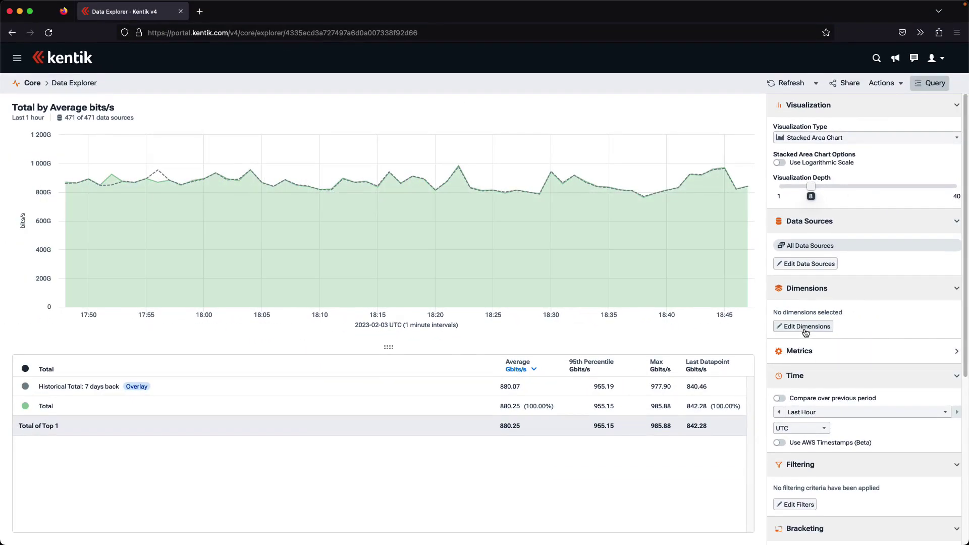
Step: Review the preset group-by dimensions from Network & Traffic Topology through Container Networking without selecting any
left_click(805, 327)
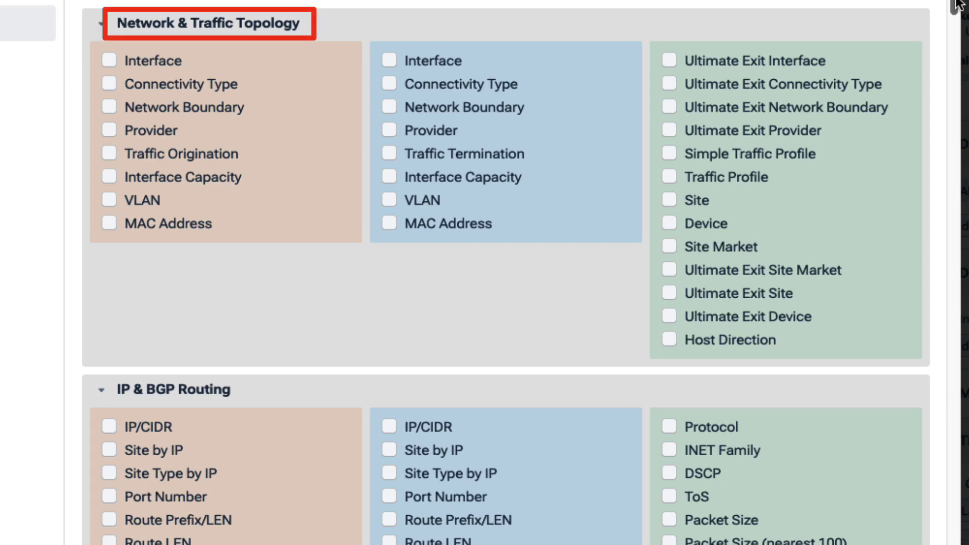
left_click_drag(955, 4, 953, 32)
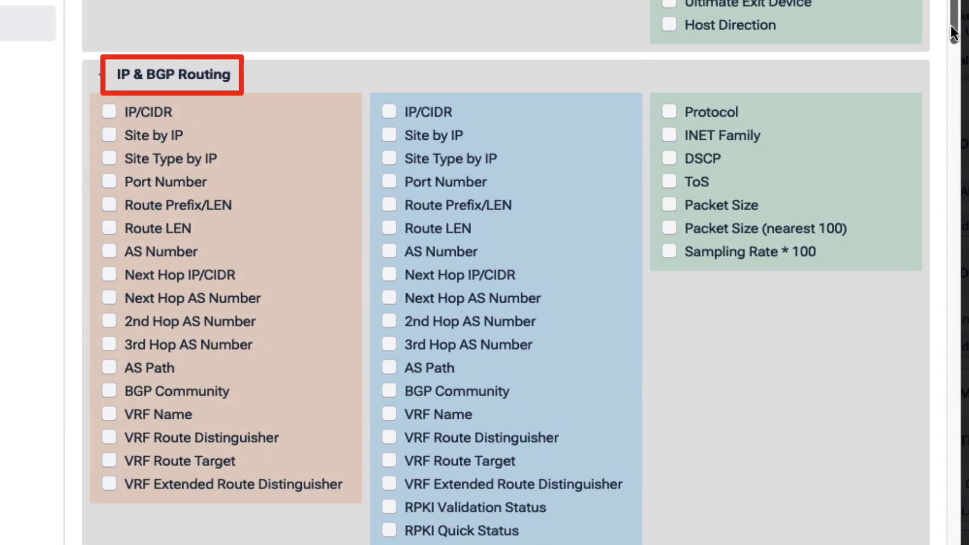
left_click_drag(953, 32, 946, 91)
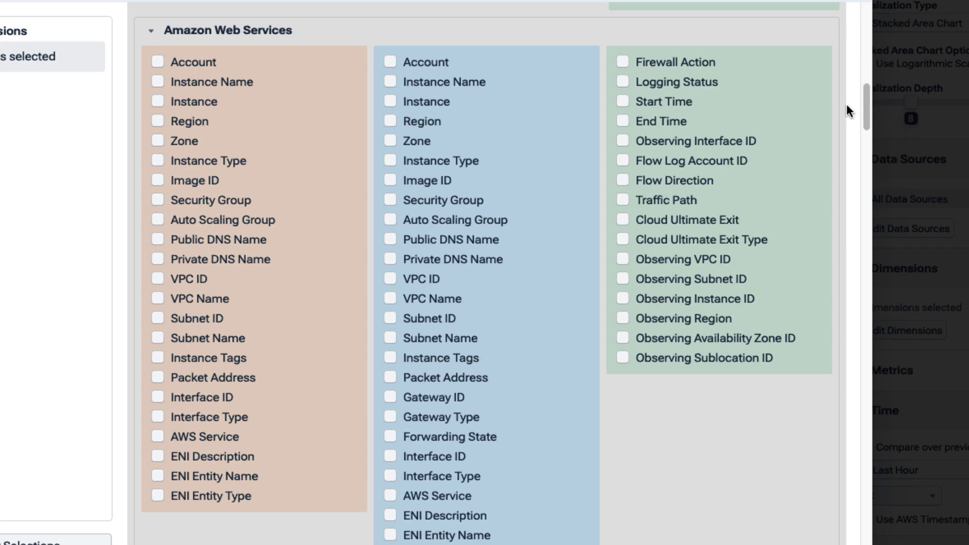
left_click_drag(868, 120, 860, 236)
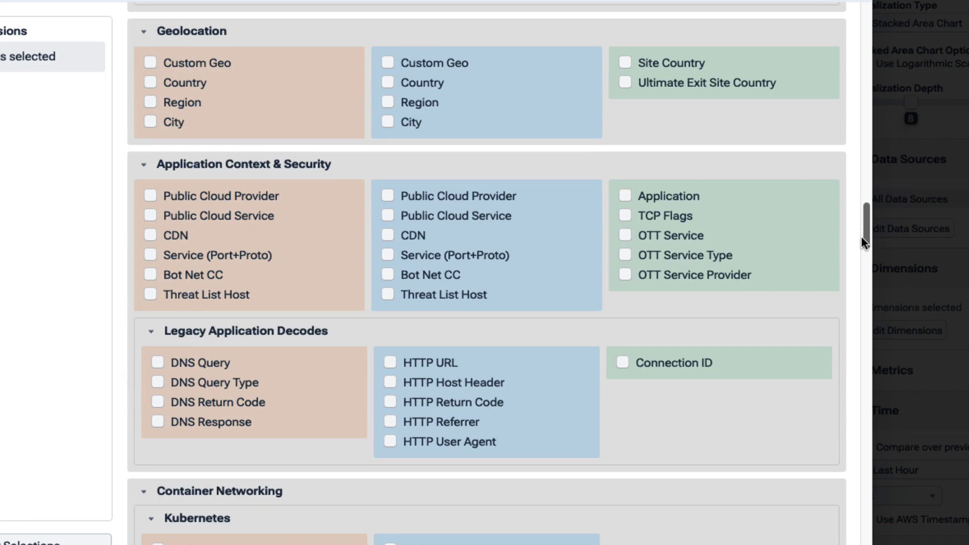
left_click_drag(860, 236, 861, 270)
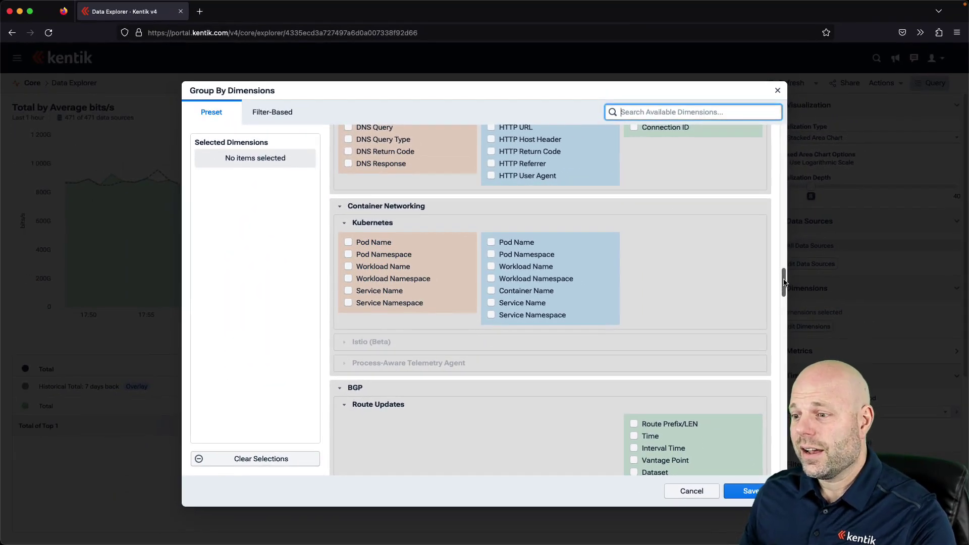
left_click(687, 492)
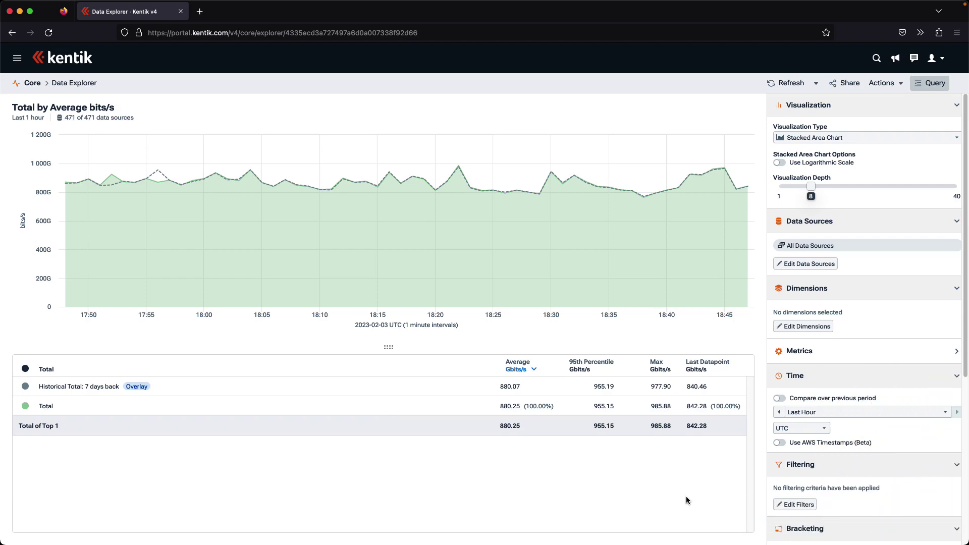
left_click(815, 420)
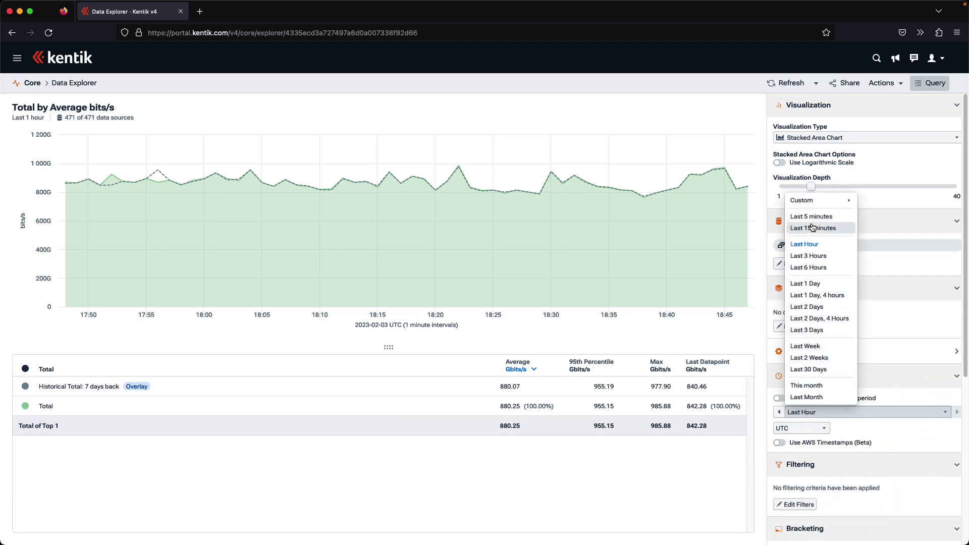
left_click(623, 245)
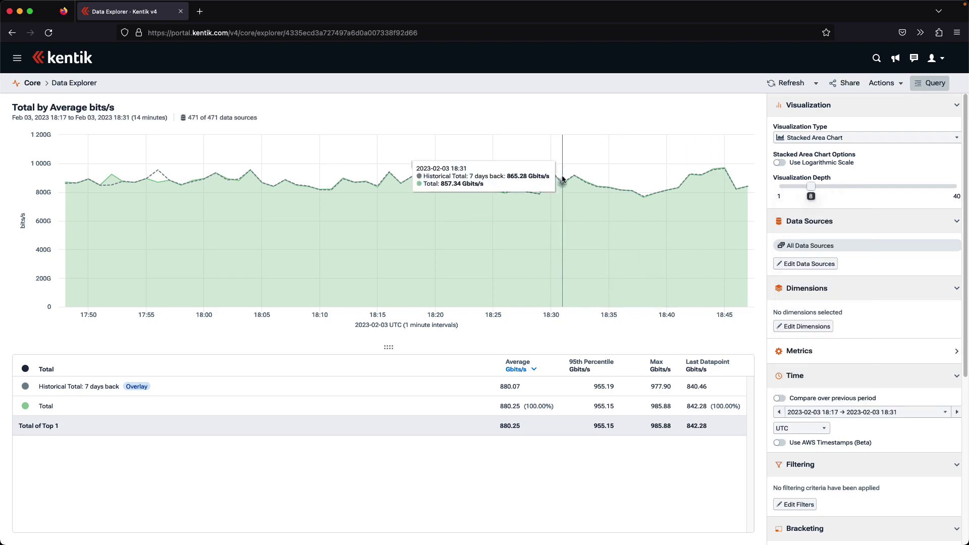
left_click_drag(580, 151, 366, 147)
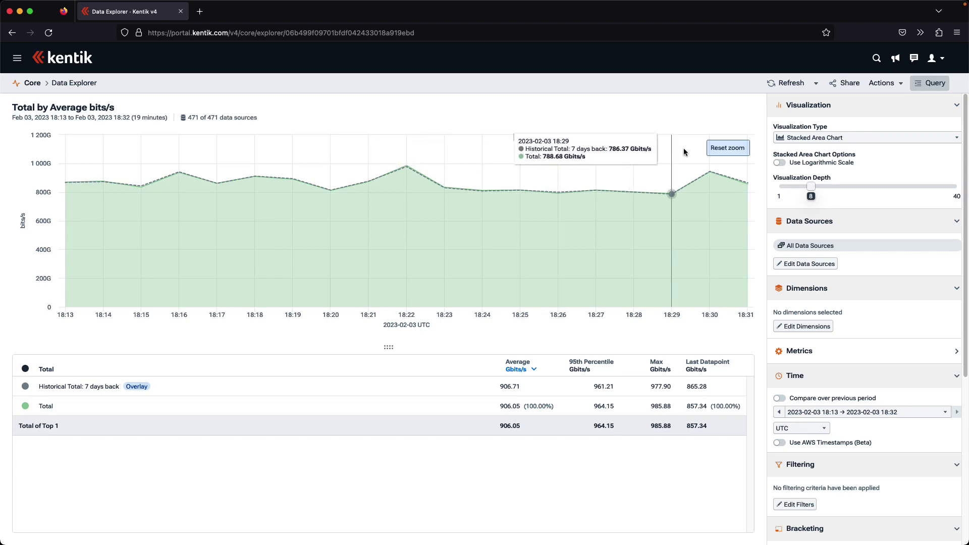
left_click(715, 149)
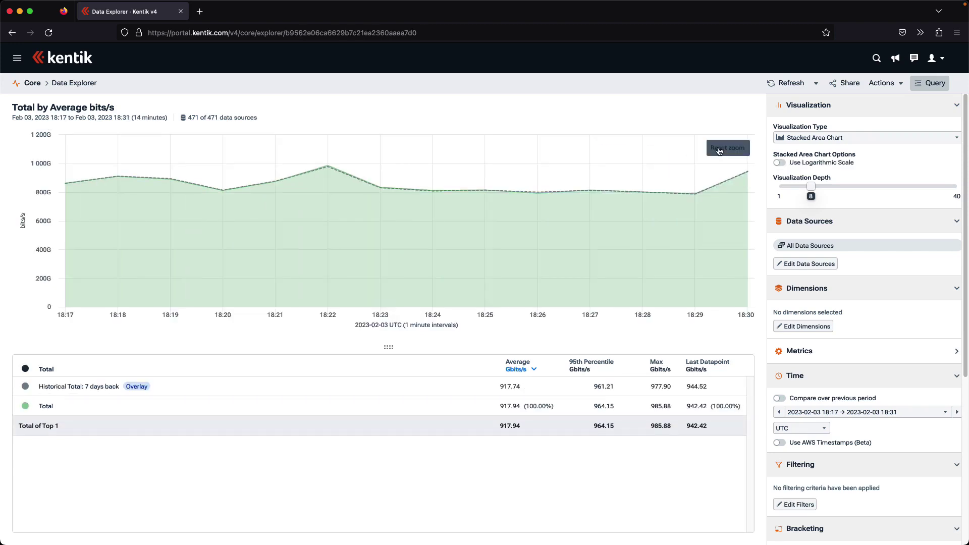
Step: Expand the query's metrics settings and review the metrics available for customization without changing the selection
left_click(847, 354)
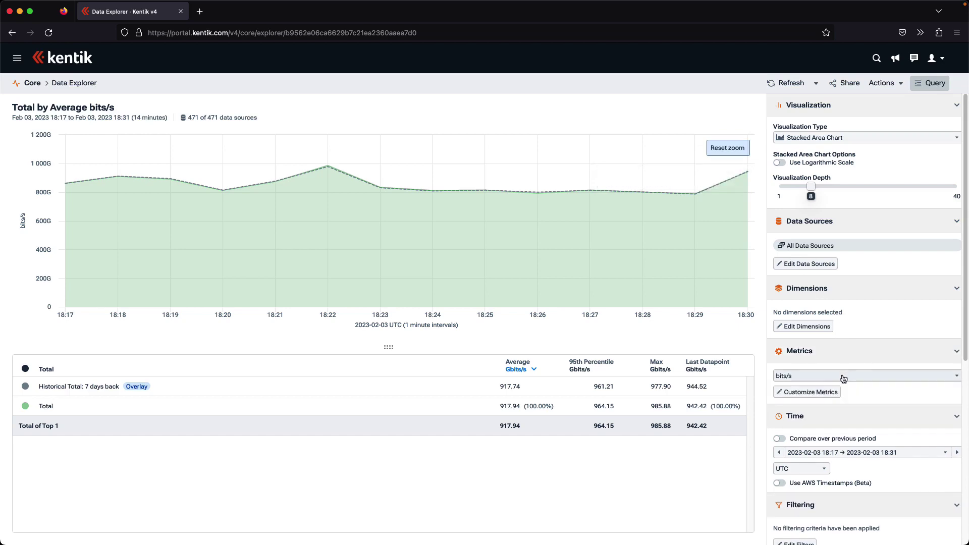
left_click(830, 392)
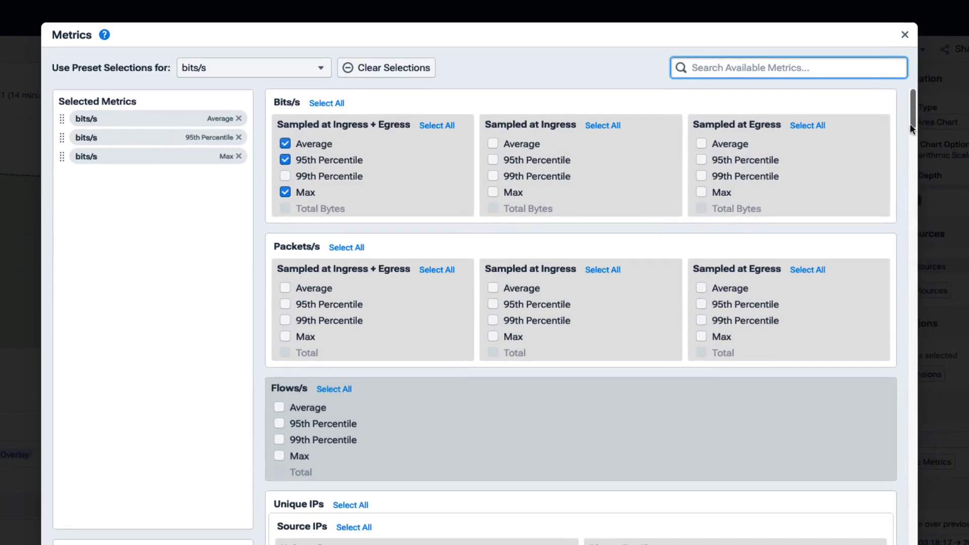
left_click_drag(913, 122, 907, 274)
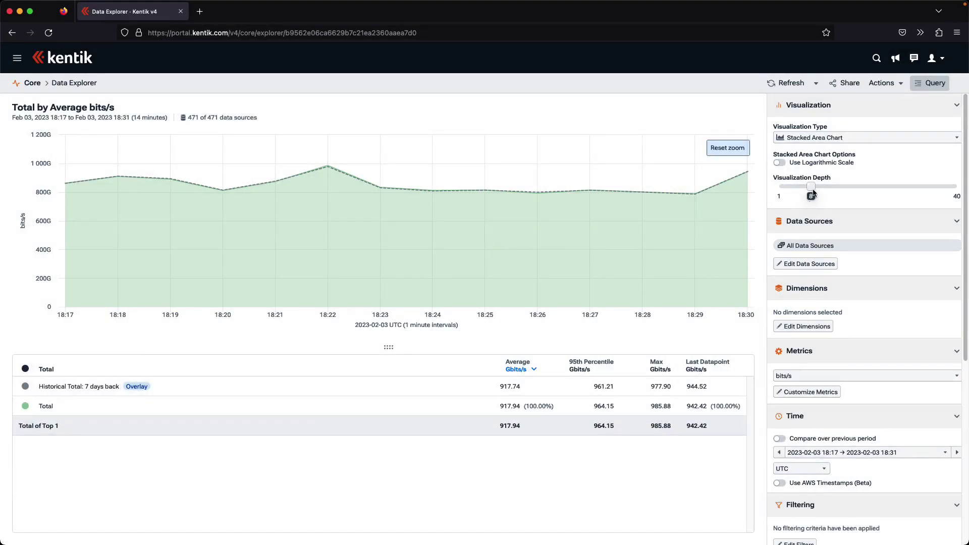
Step: View the sharing options and the Data API JSON input for the current query
left_click(848, 86)
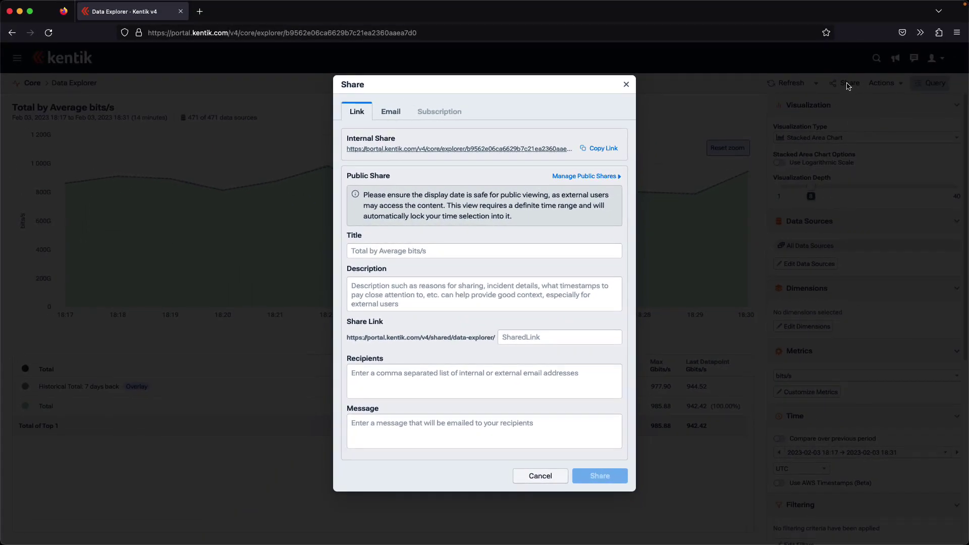
left_click(626, 85)
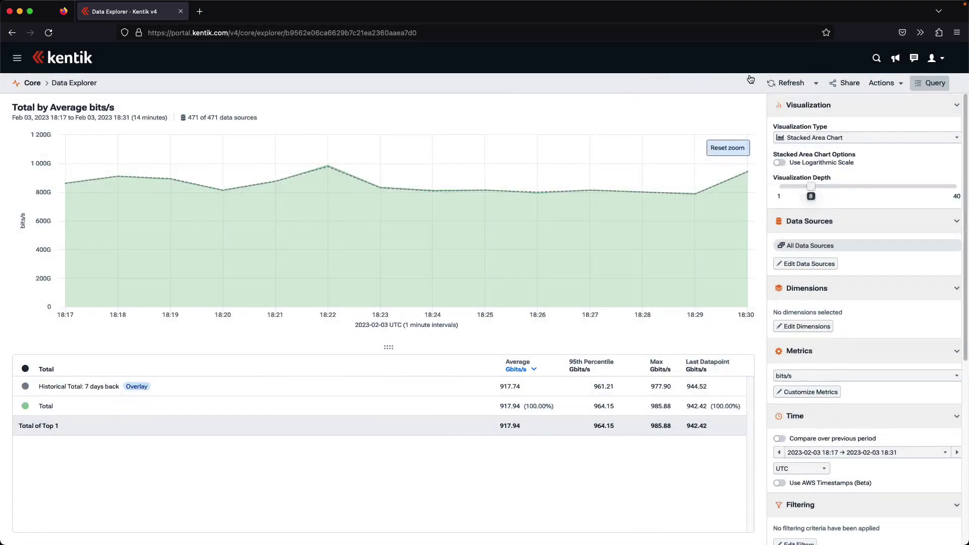
left_click(881, 83)
mouse_move(872, 99)
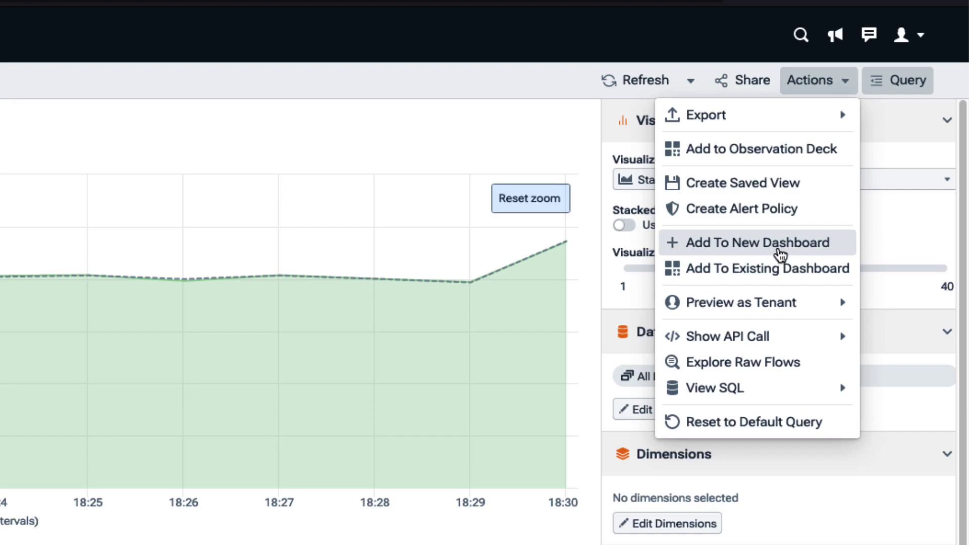
mouse_move(762, 339)
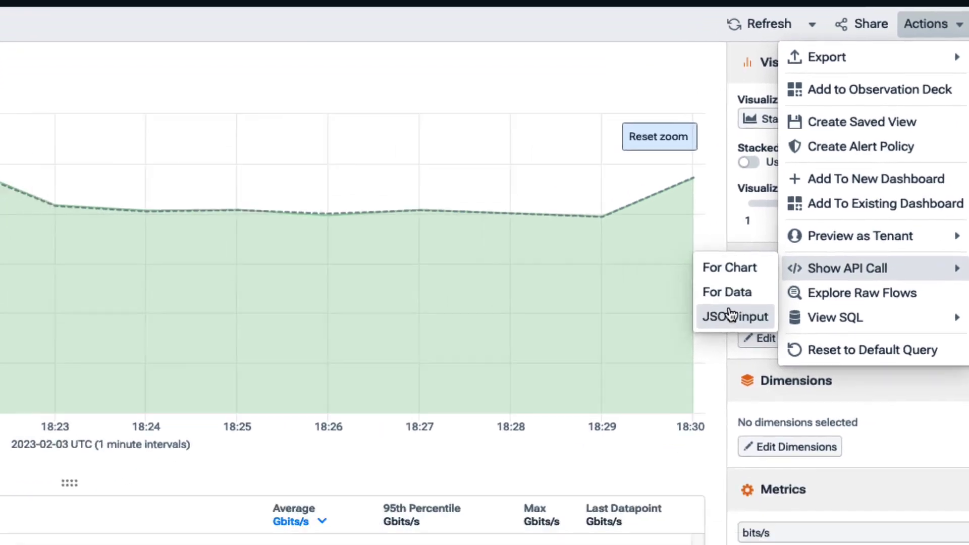
left_click(731, 315)
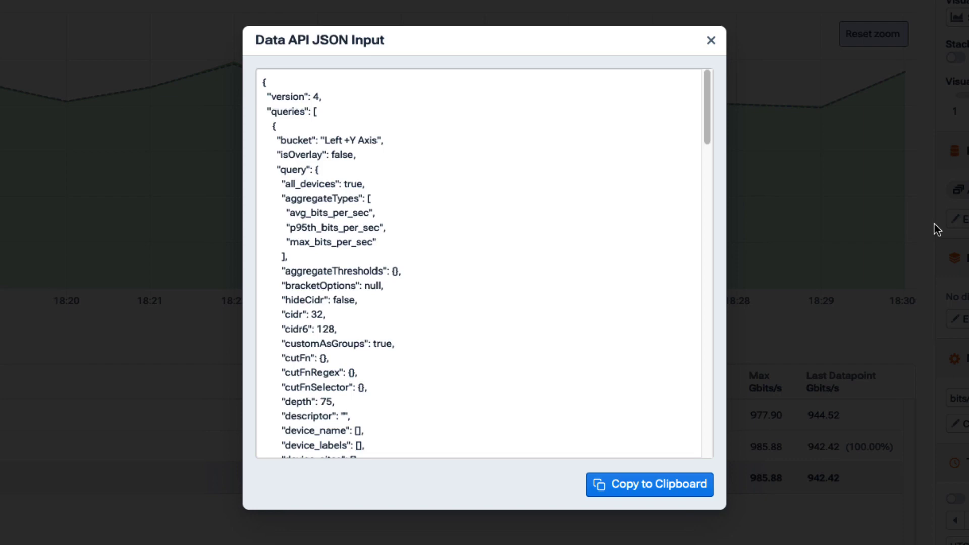
left_click(710, 40)
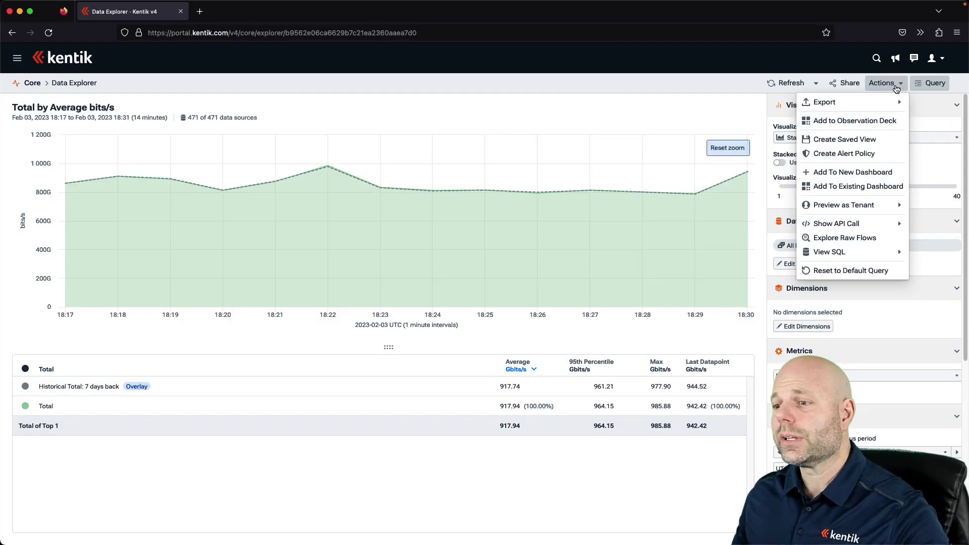
left_click(888, 83)
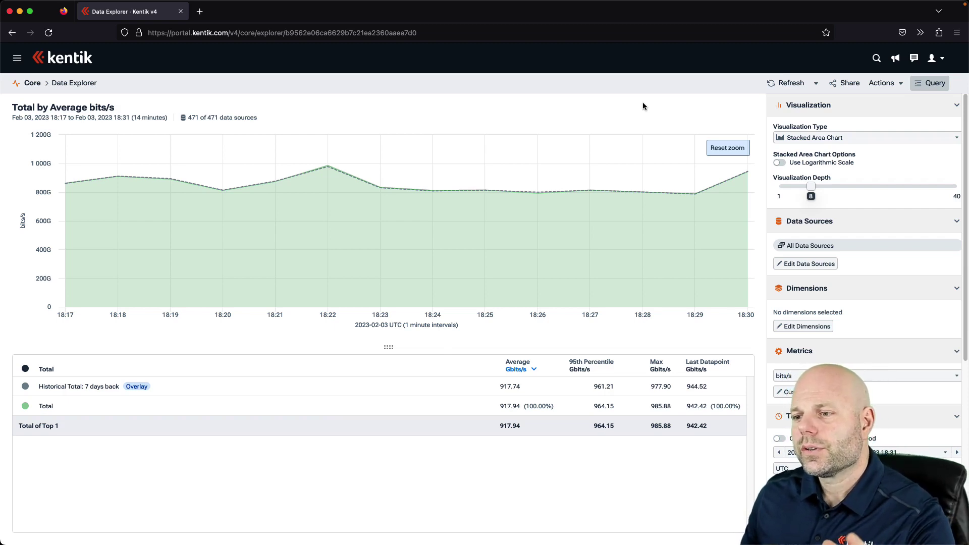
Step: Go to DDoS Defense and open the full details of the Distributed TCP RST & FIN Flood alert for destination IP 10.0.1.3
left_click(18, 60)
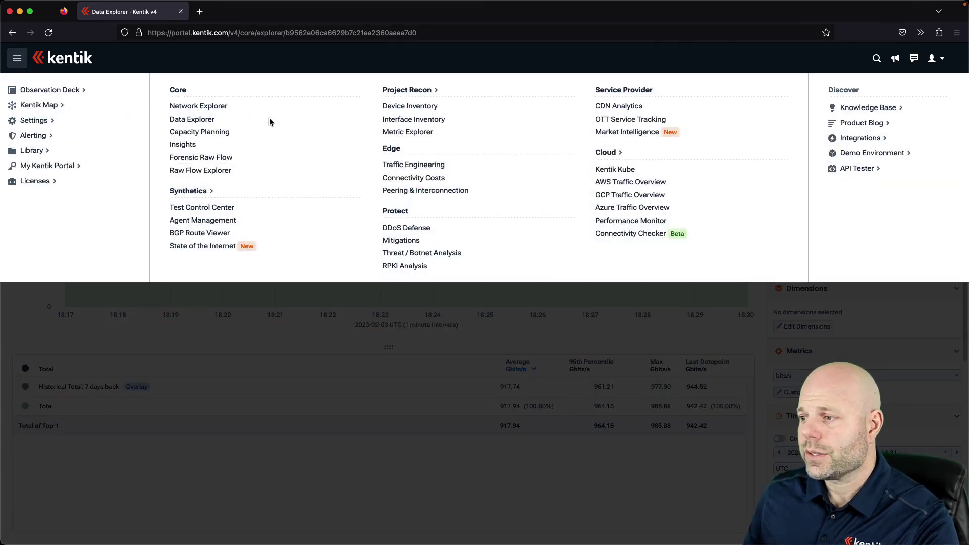
left_click(384, 230)
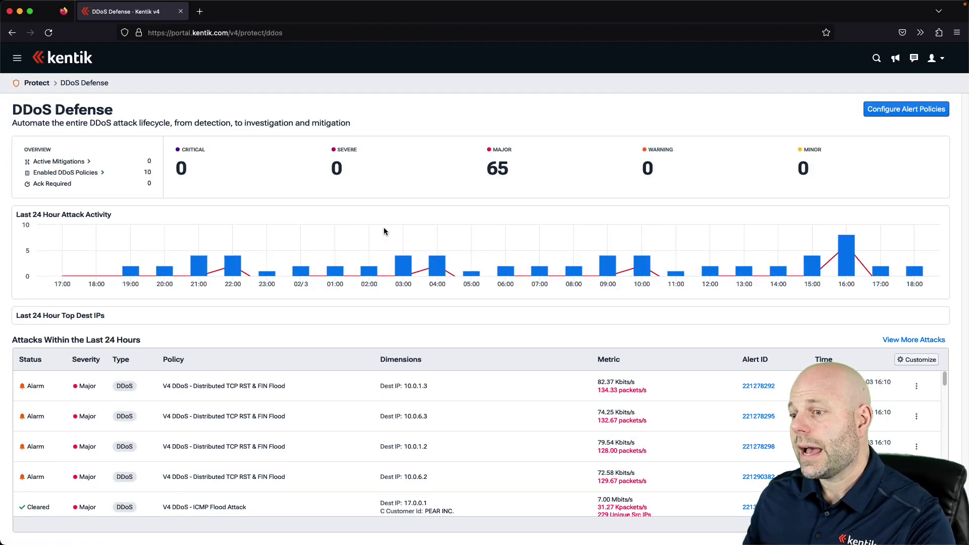
mouse_move(483, 290)
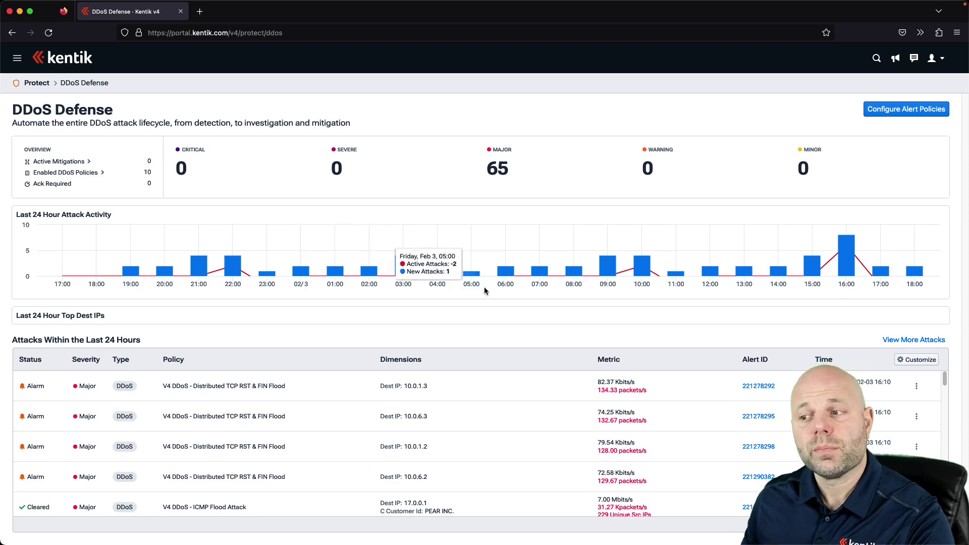
left_click(548, 391)
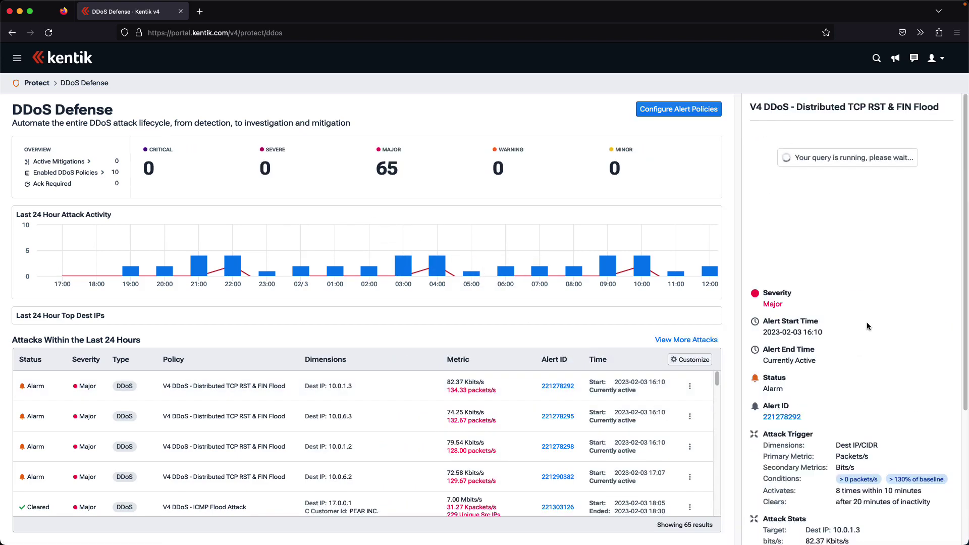
scroll(867, 378, "down", 5)
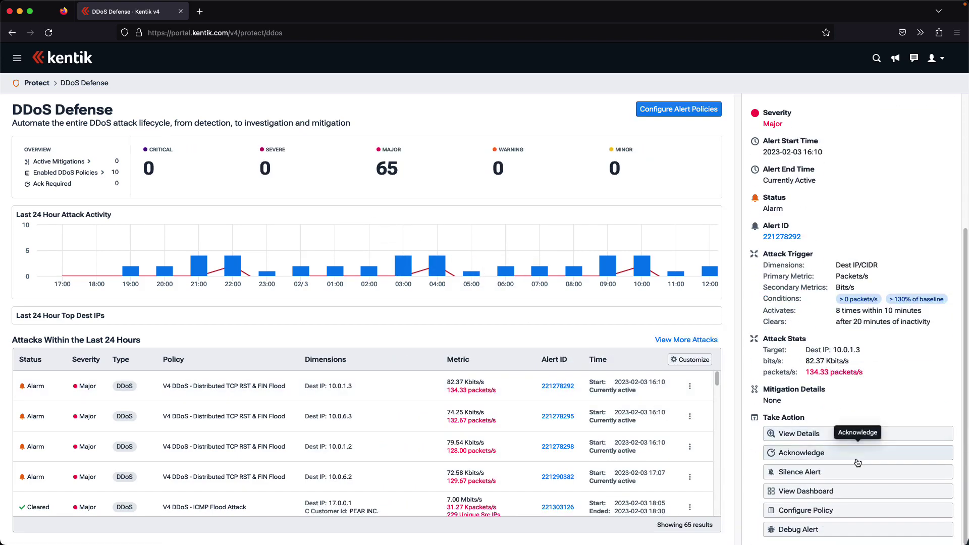
left_click(790, 438)
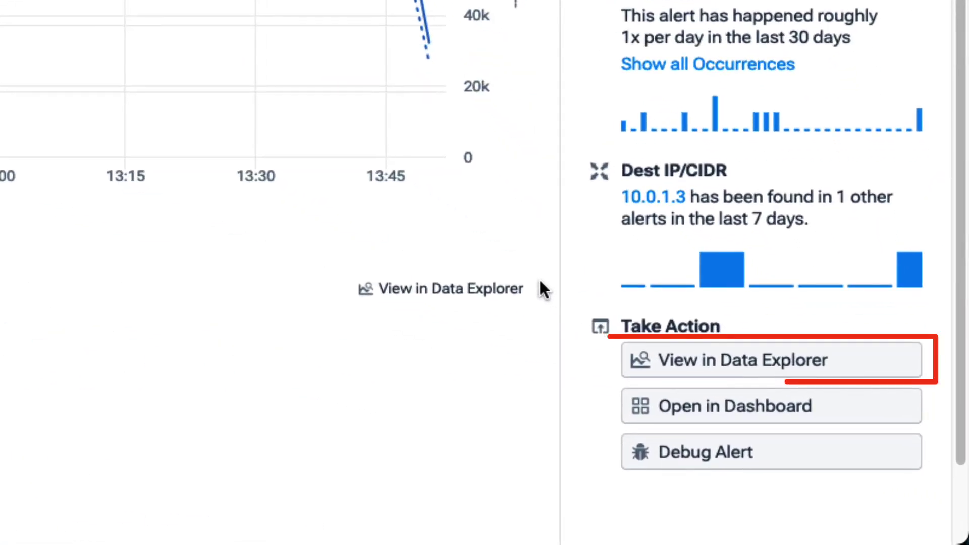
Step: Open the alert's traffic in Data Explorer and examine the query's metrics, time range and filtering criteria
left_click(690, 367)
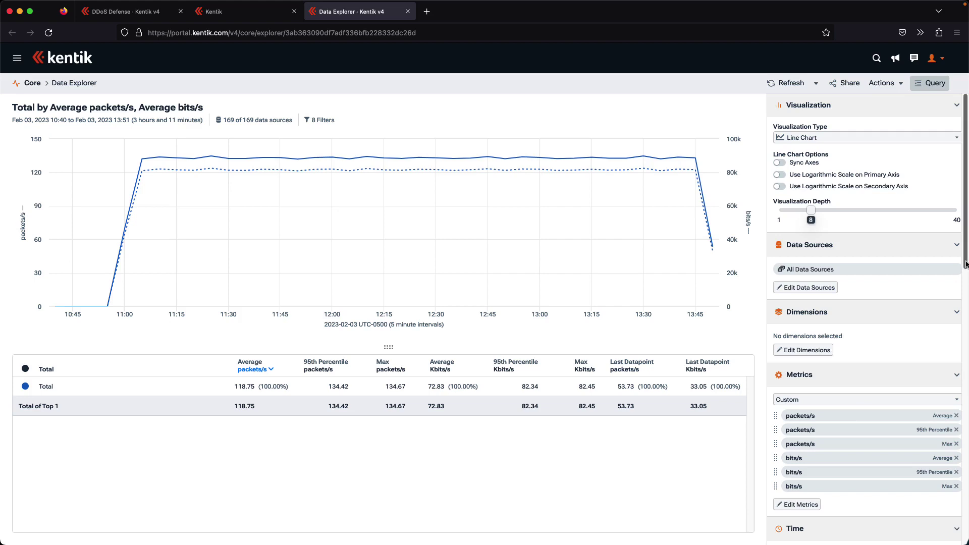
scroll(966, 263, "down", 6)
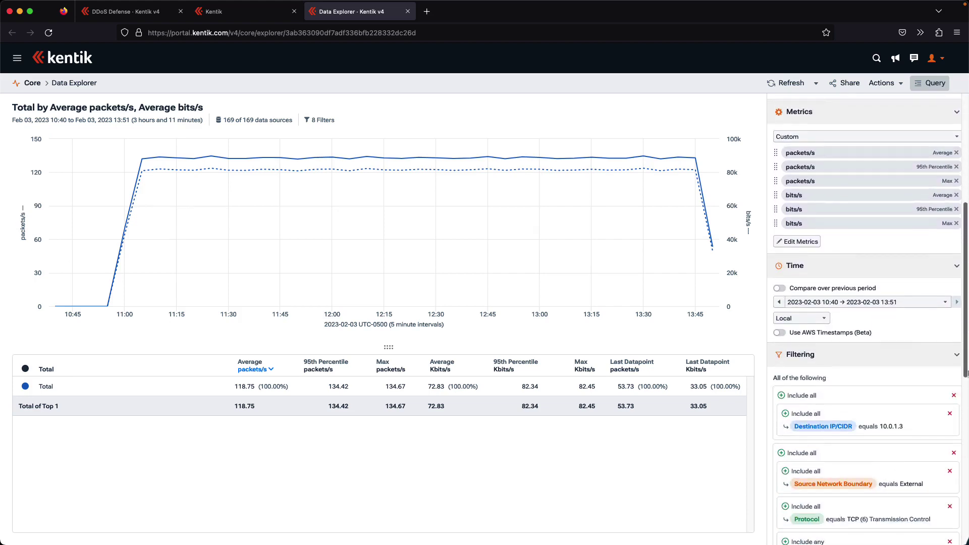
left_click(938, 329)
left_click(938, 329)
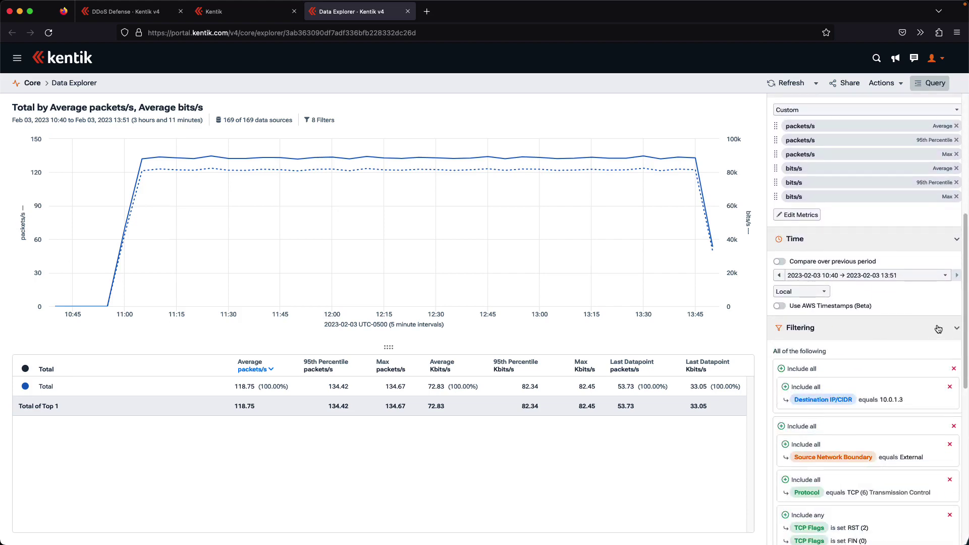
left_click_drag(961, 345, 967, 440)
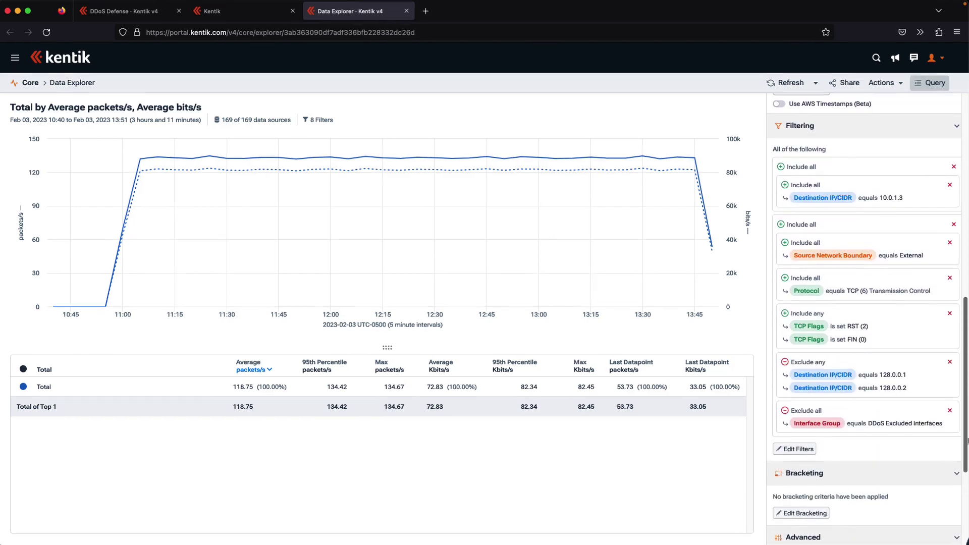